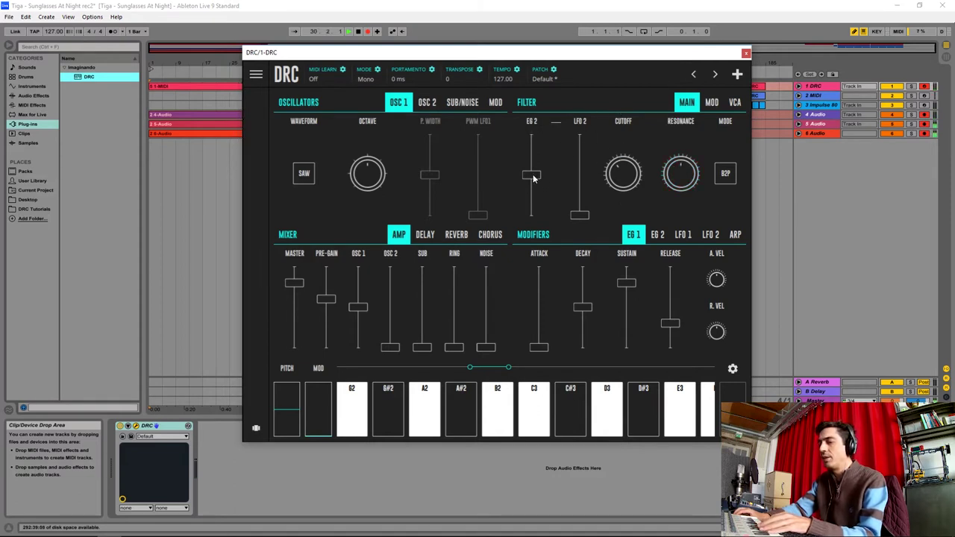
Raise the filter's EG 2 amount to maximum and shape the envelopes with slight EG 1 attack and zero sustain on both.
drag(532, 176, 541, 102)
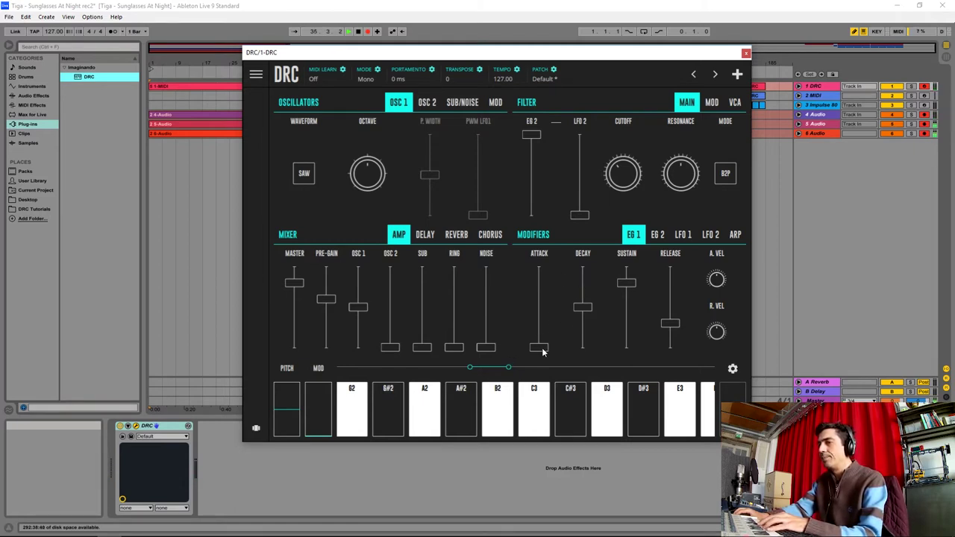
drag(539, 347, 539, 343)
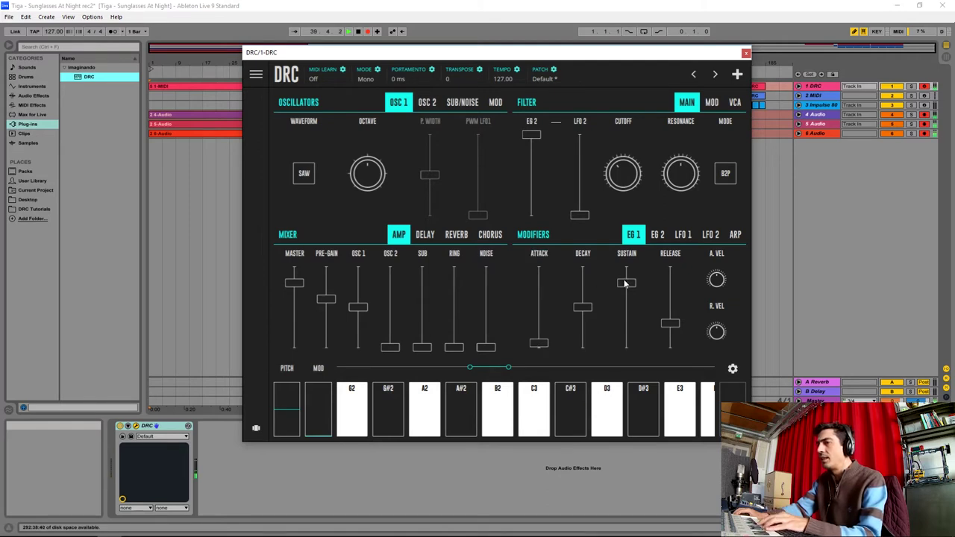
drag(624, 283, 664, 530)
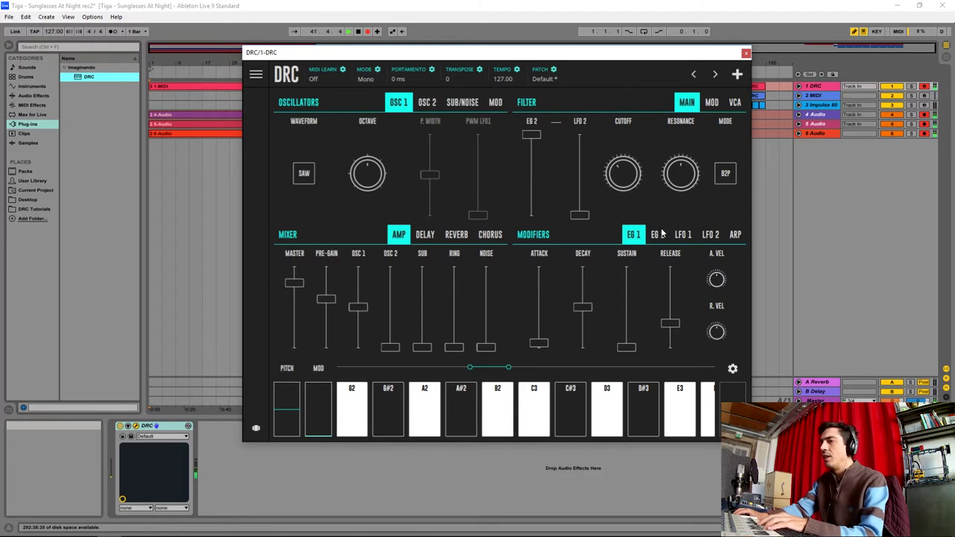
click(660, 236)
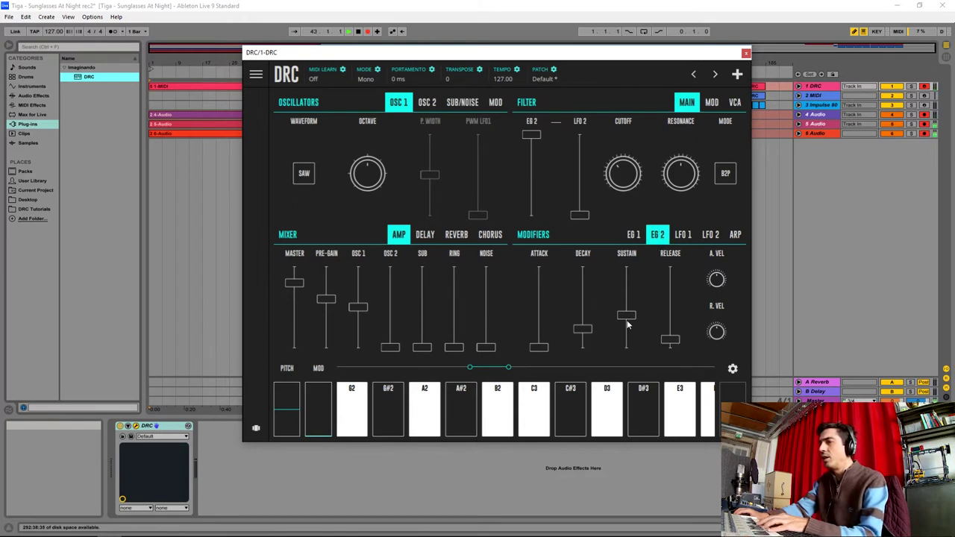
drag(628, 316, 630, 453)
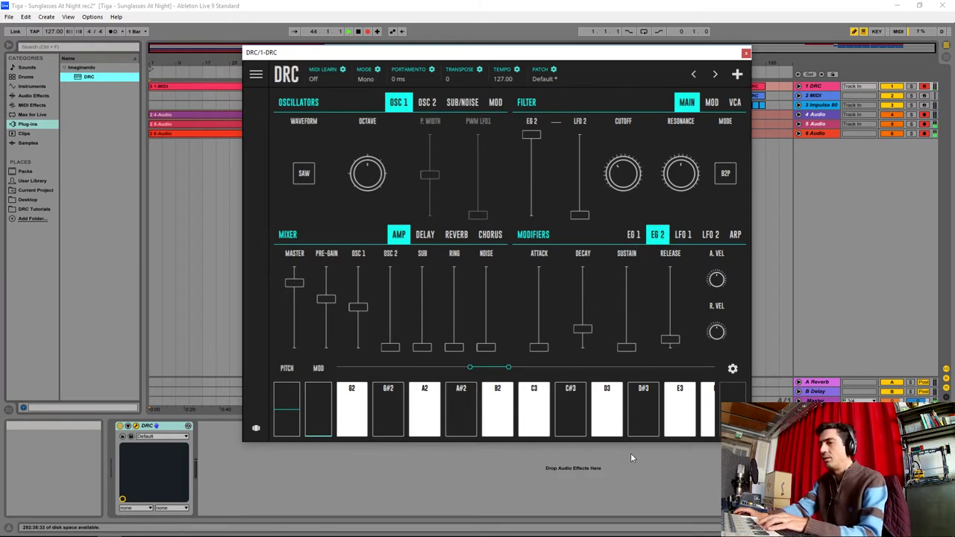
Turn on delay sync and set feedback to about a quarter, time just above halfway and amount to about 40%.
click(426, 235)
click(485, 310)
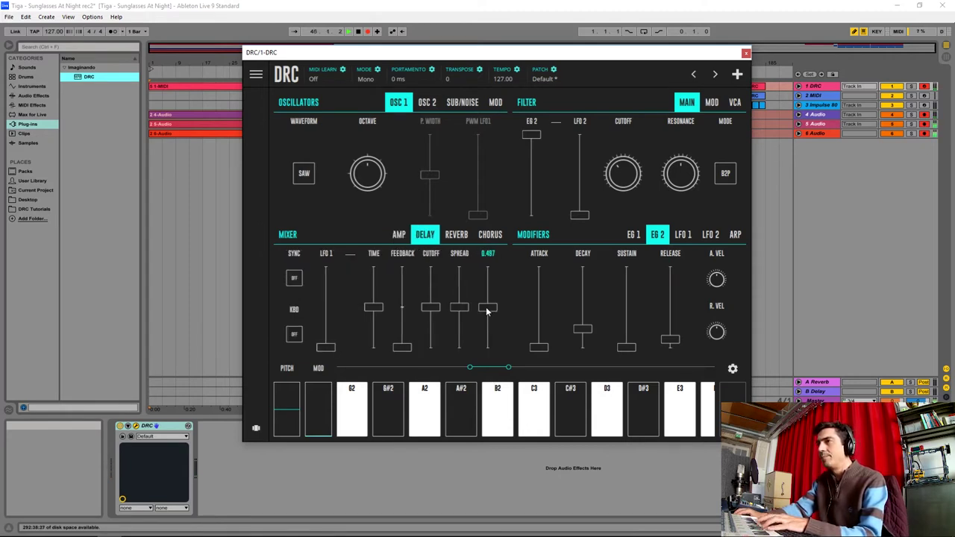
click(296, 278)
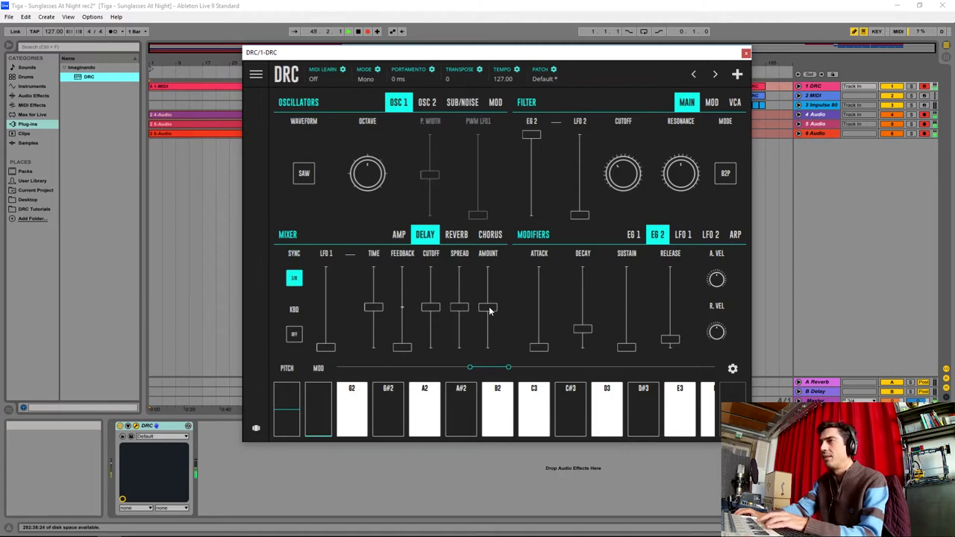
mouse_move(488, 311)
mouse_down()
mouse_move(485, 273)
mouse_move(484, 306)
mouse_up()
drag(402, 347, 402, 327)
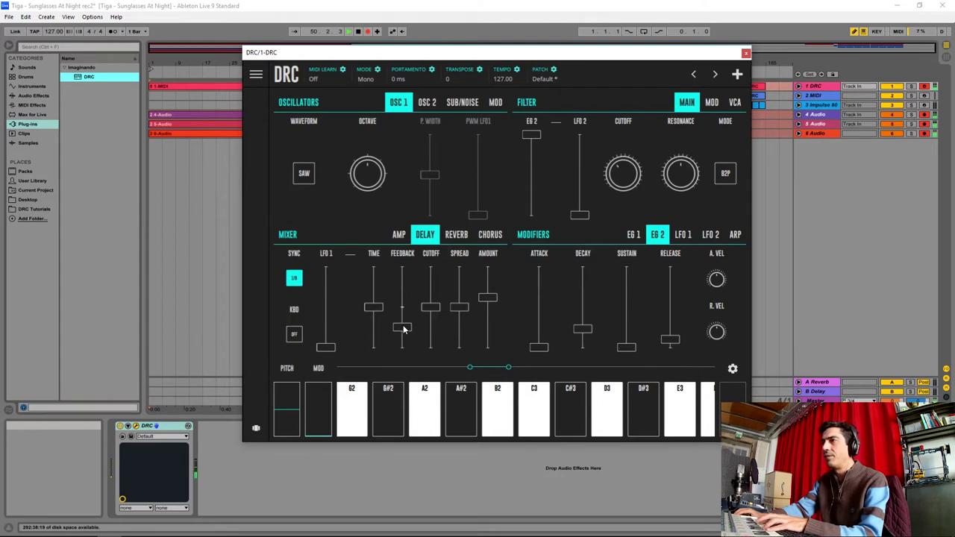
mouse_move(460, 311)
mouse_down()
mouse_move(461, 362)
mouse_move(462, 311)
mouse_up()
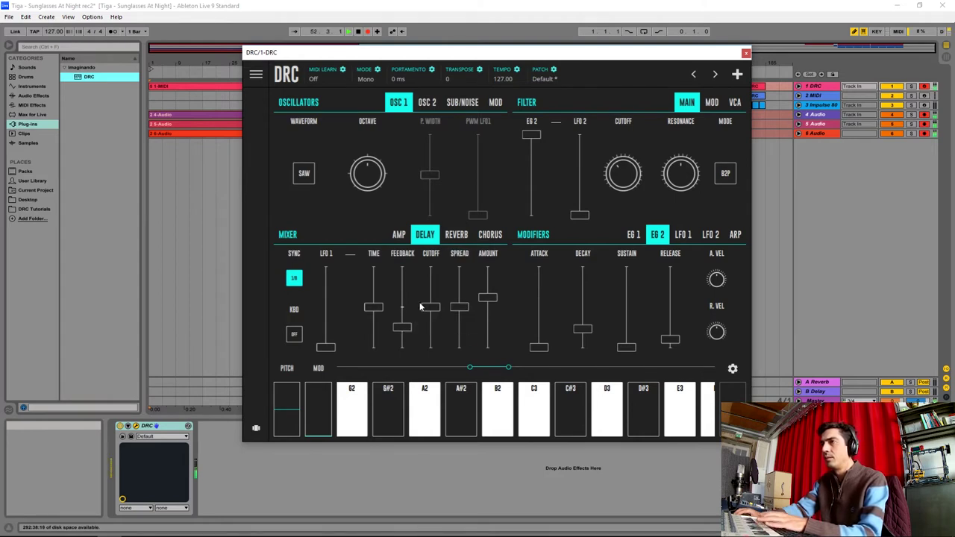
mouse_move(374, 308)
mouse_down()
mouse_move(374, 286)
mouse_move(372, 305)
mouse_up()
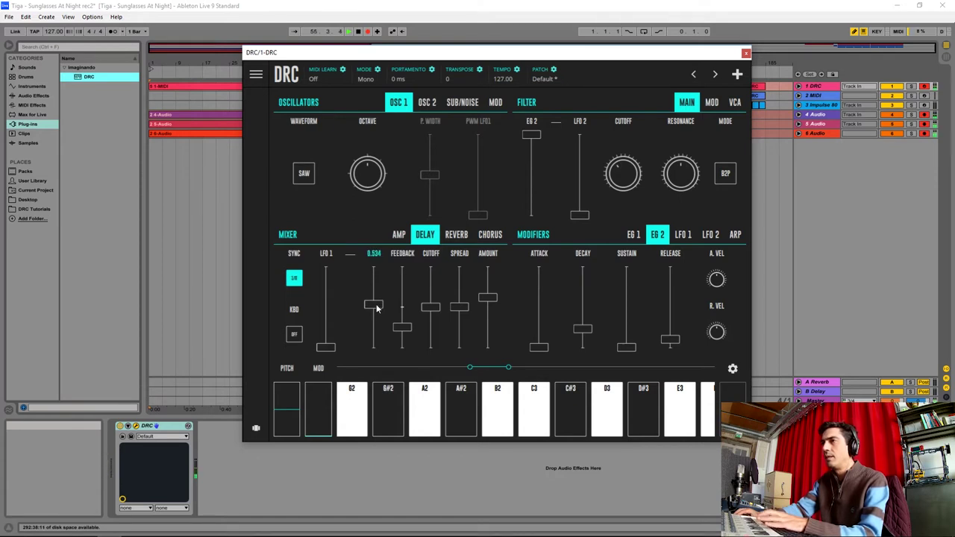
drag(376, 308, 376, 307)
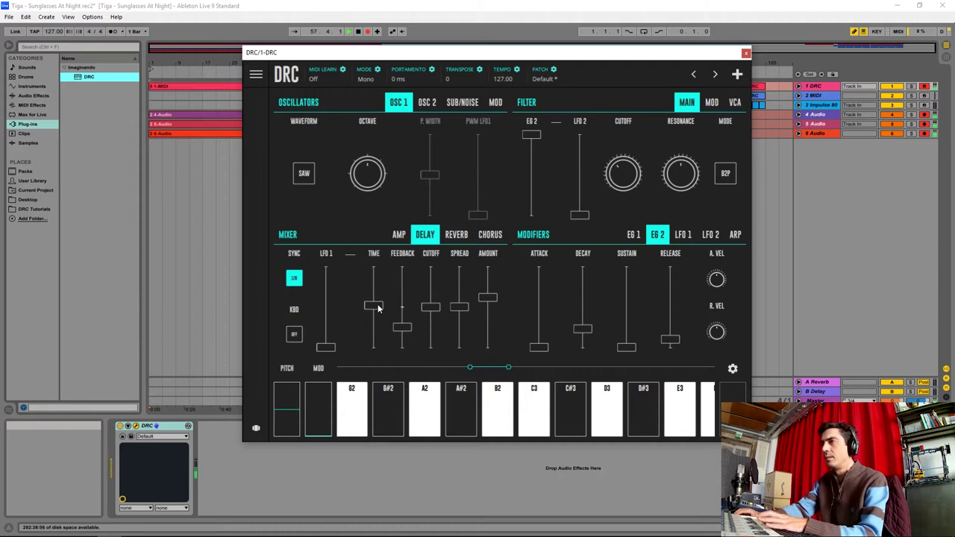
drag(492, 297, 490, 315)
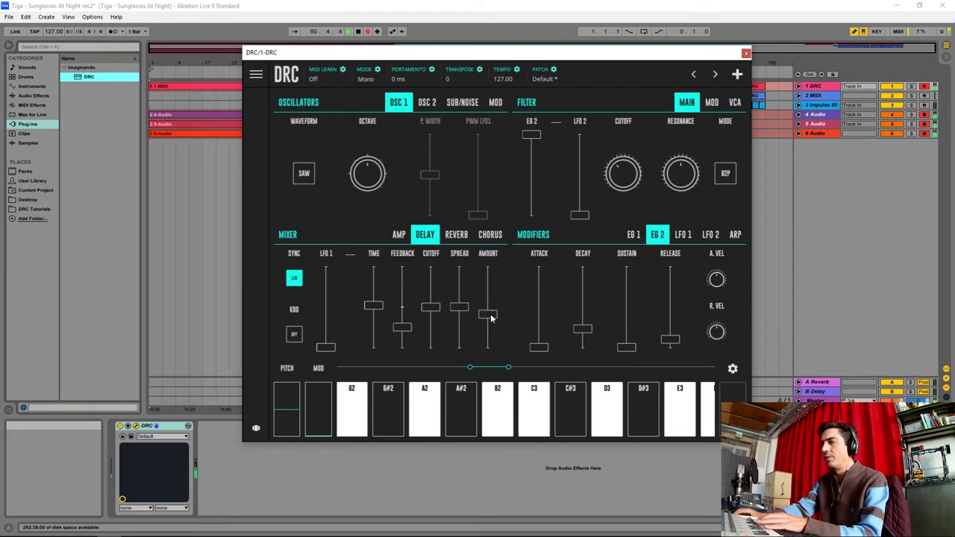
Set the reverb amount to about 0.30 and its decay to about 70%.
click(457, 234)
drag(482, 343, 483, 331)
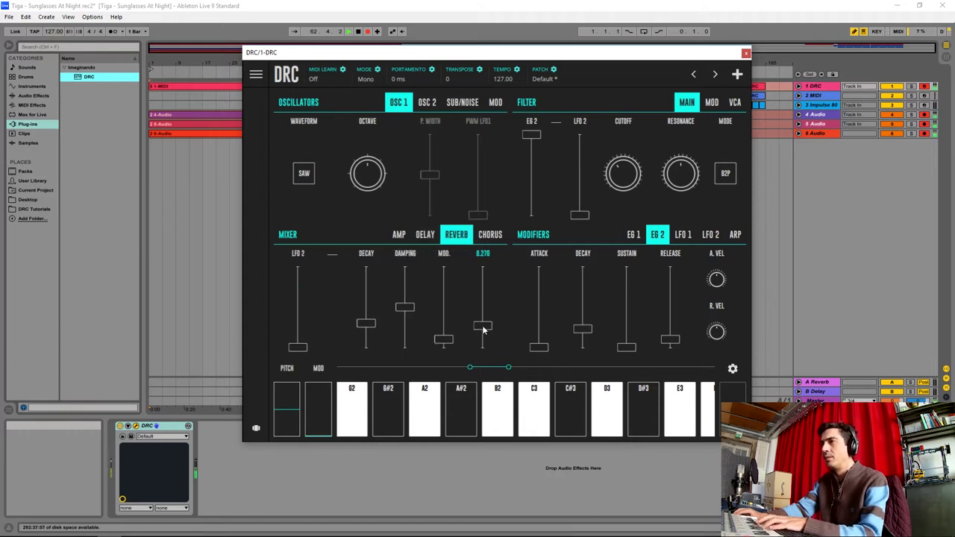
click(367, 293)
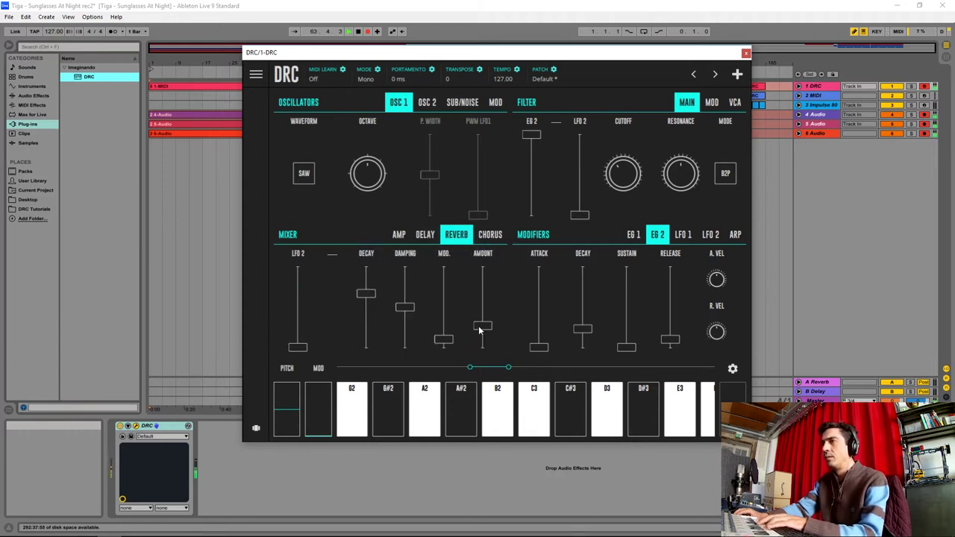
click(369, 298)
drag(481, 324, 480, 319)
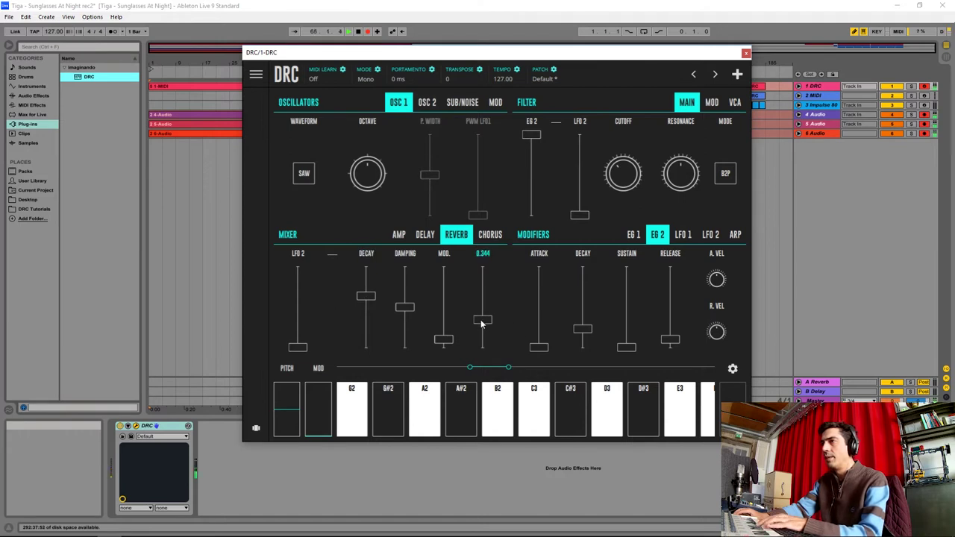
click(366, 292)
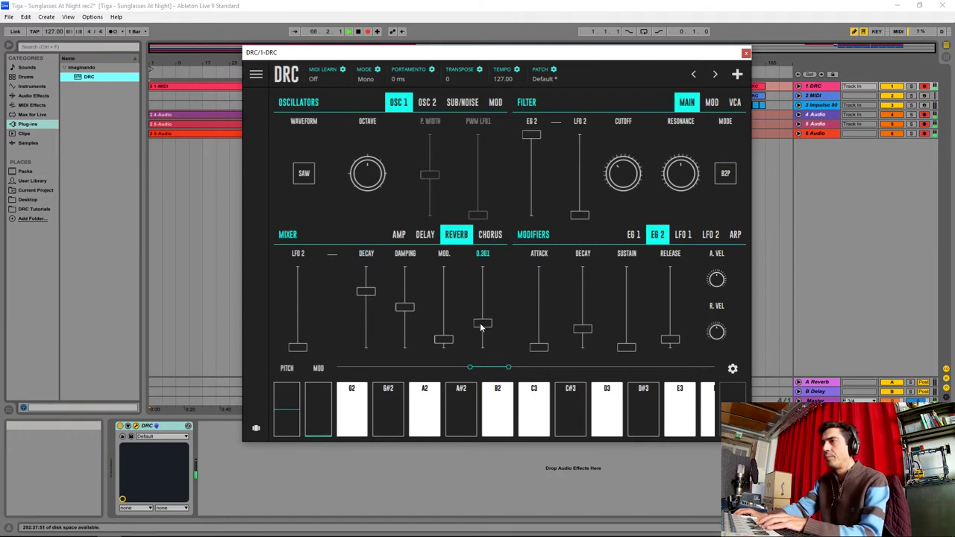
Switch recording from track 1 to the 2 MIDI track and load a second DRC instrument on it.
click(745, 52)
click(924, 85)
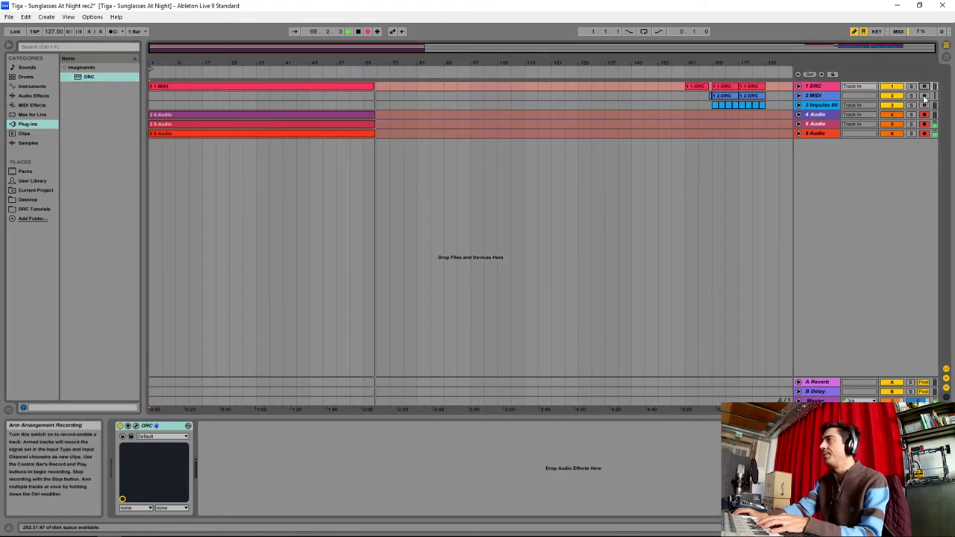
click(815, 95)
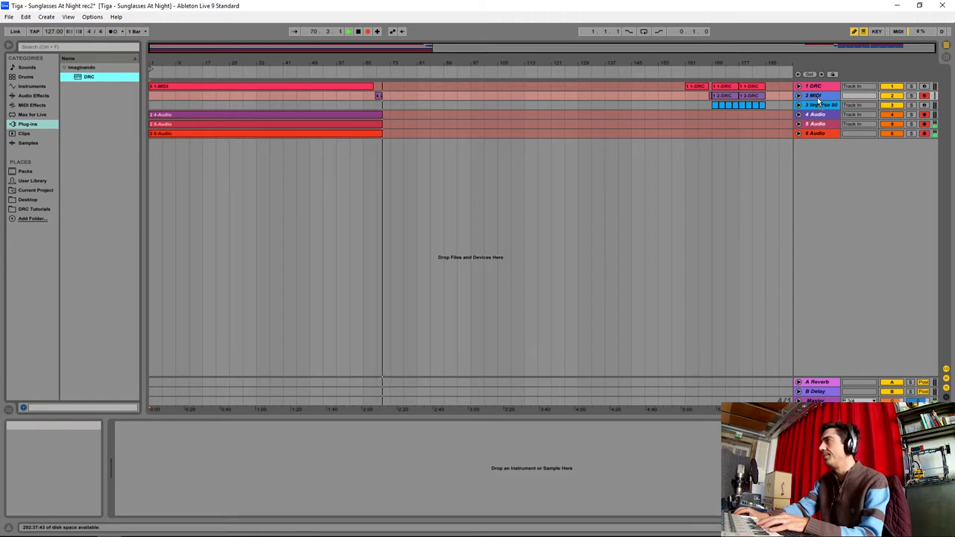
key(Return)
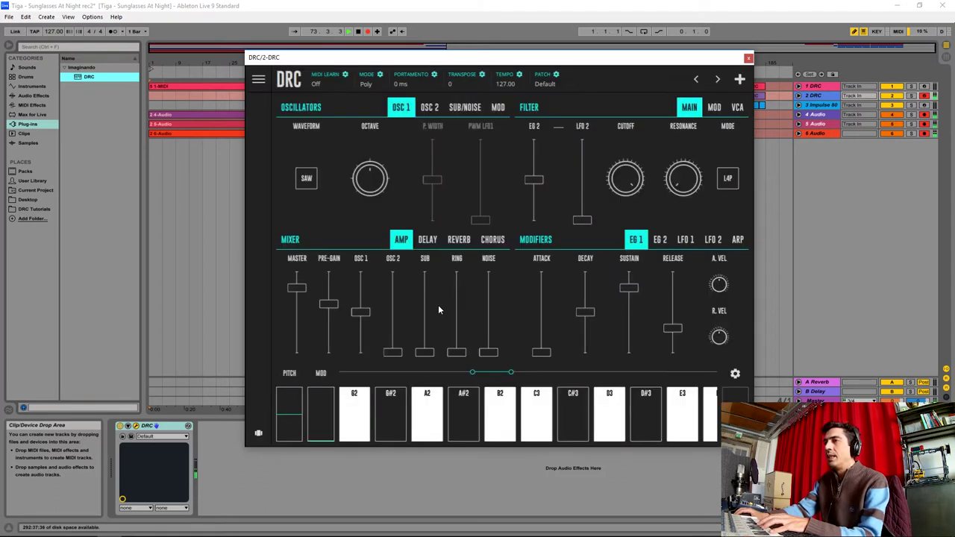
Set the second DRC to Mono mode and balance its amp with a higher pre-gain and a lower master level.
click(367, 84)
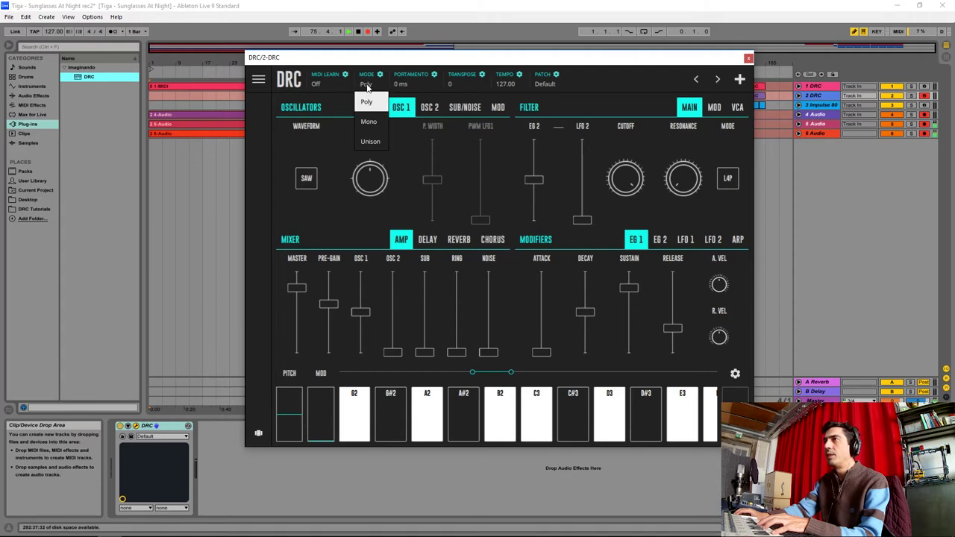
click(370, 125)
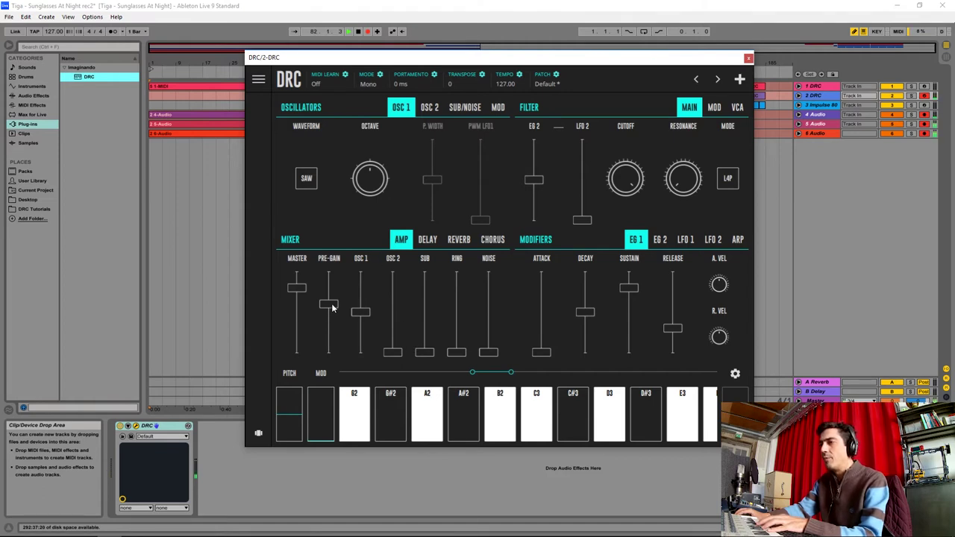
mouse_move(331, 303)
mouse_down()
mouse_move(331, 285)
mouse_move(293, 308)
mouse_move(328, 291)
mouse_up()
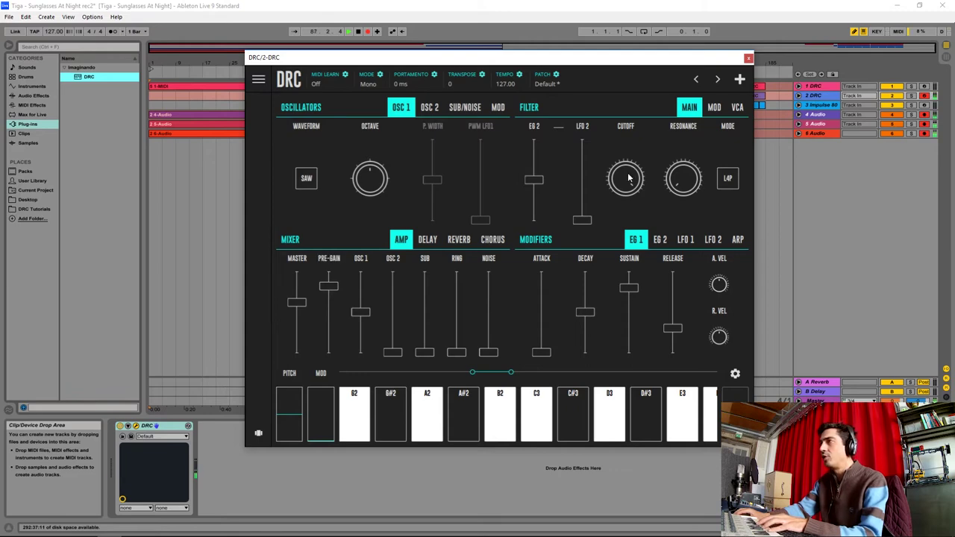
Lower the filter cutoff to about a quarter, set resonance to about halfway and raise the EG 2 filter amount.
click(628, 178)
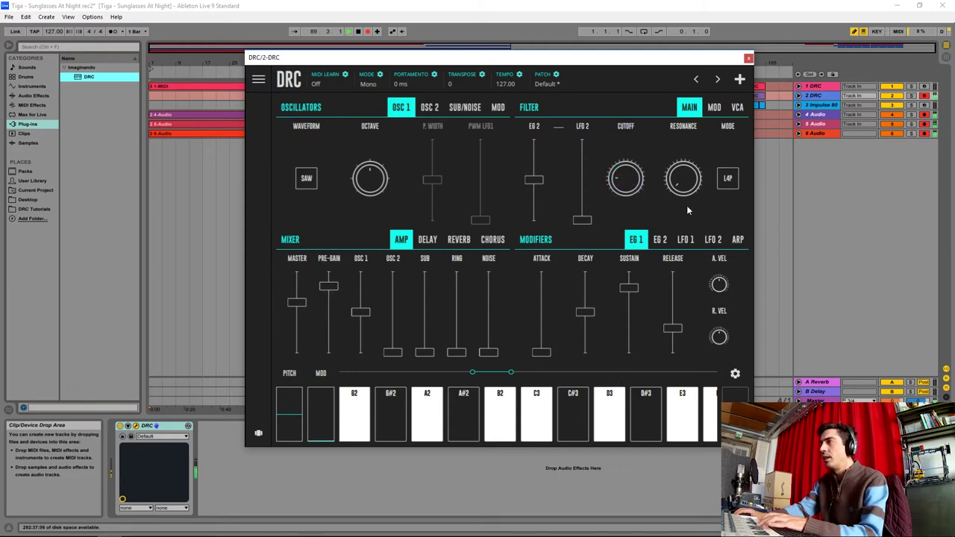
click(683, 181)
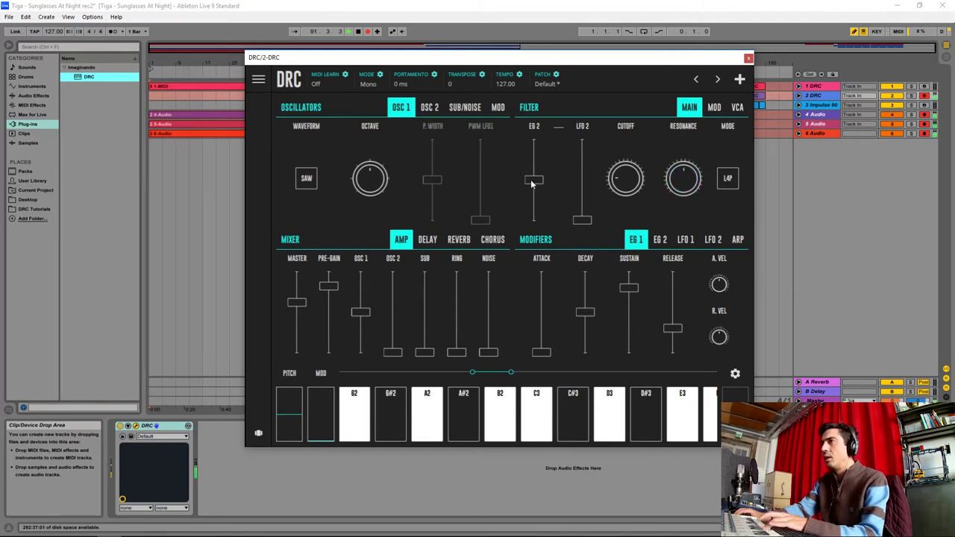
drag(533, 179, 536, 158)
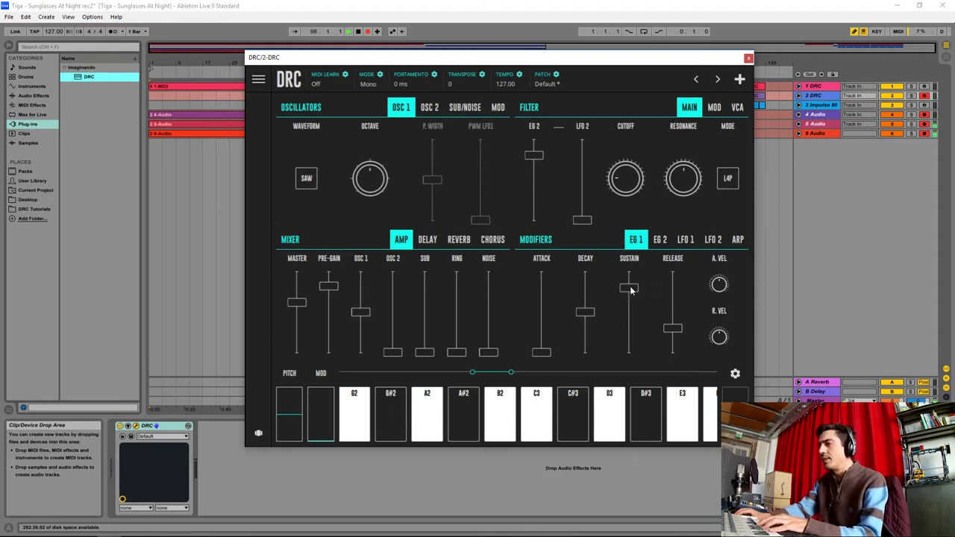
Set EG 1 sustain to about 0.20 with a slightly shorter release, and set EG 2 sustain to zero.
drag(630, 291, 628, 340)
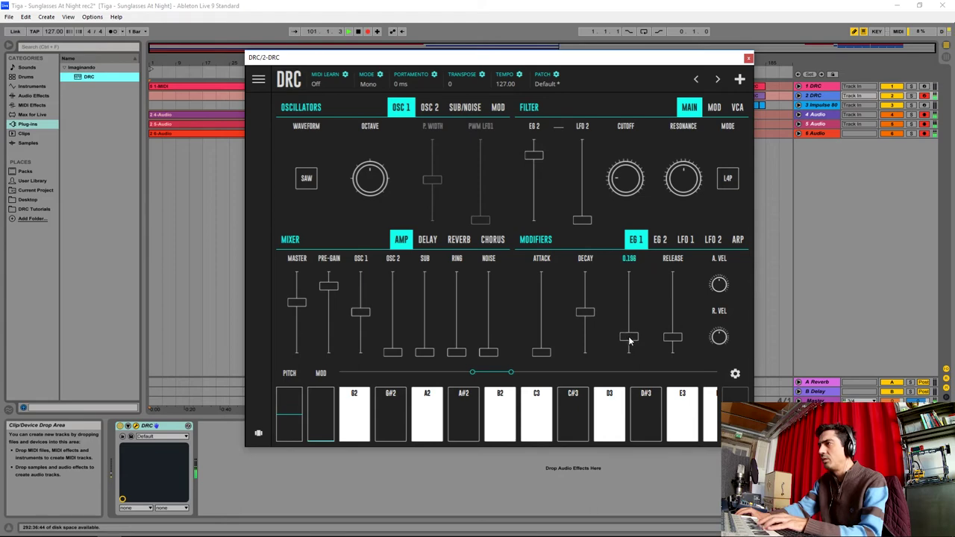
click(660, 240)
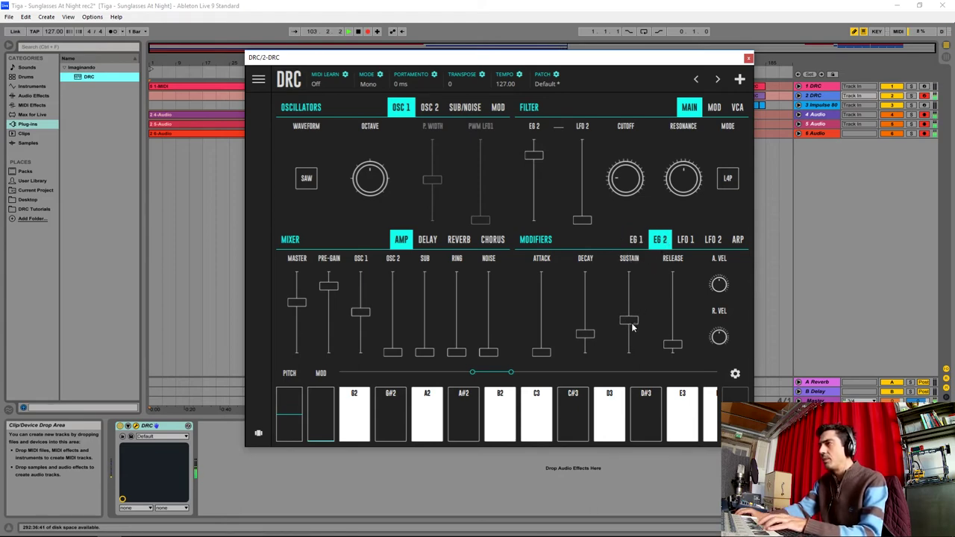
drag(631, 325, 635, 477)
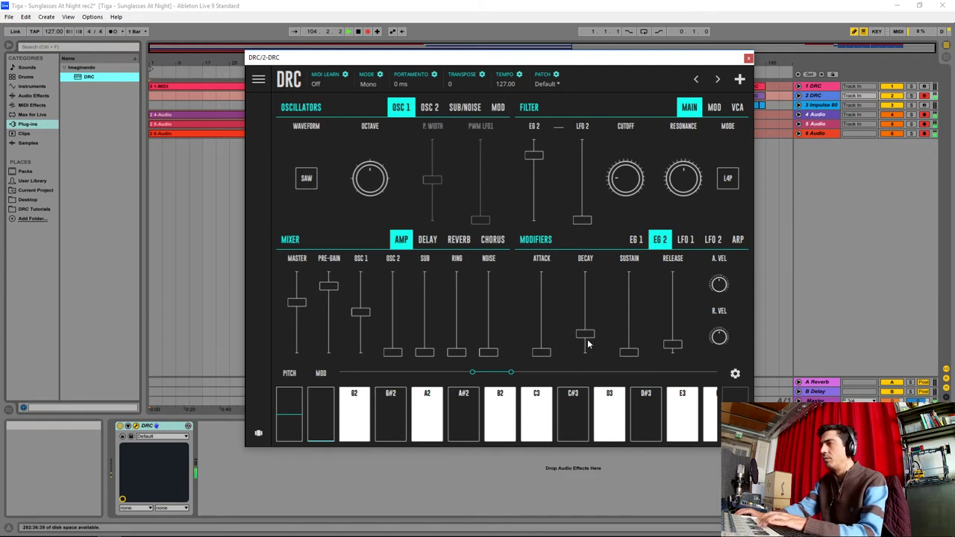
click(635, 240)
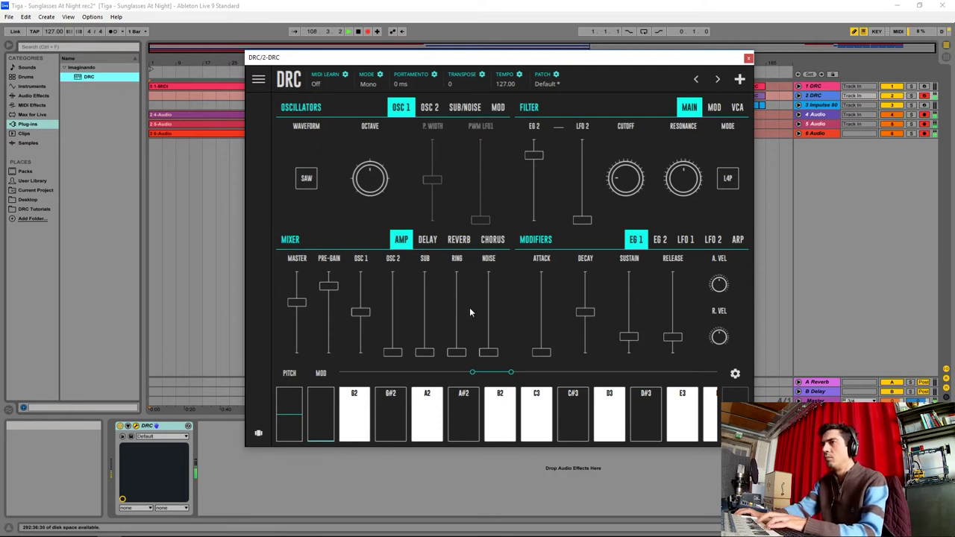
Enable a subtle chorus with rate and depth near 10%, and raise the amp's master level slightly.
mouse_move(328, 286)
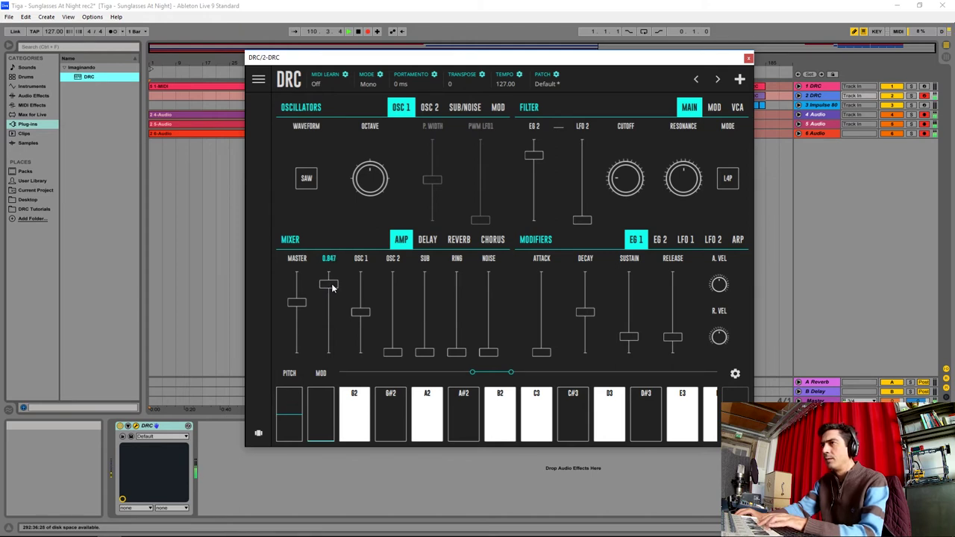
click(493, 240)
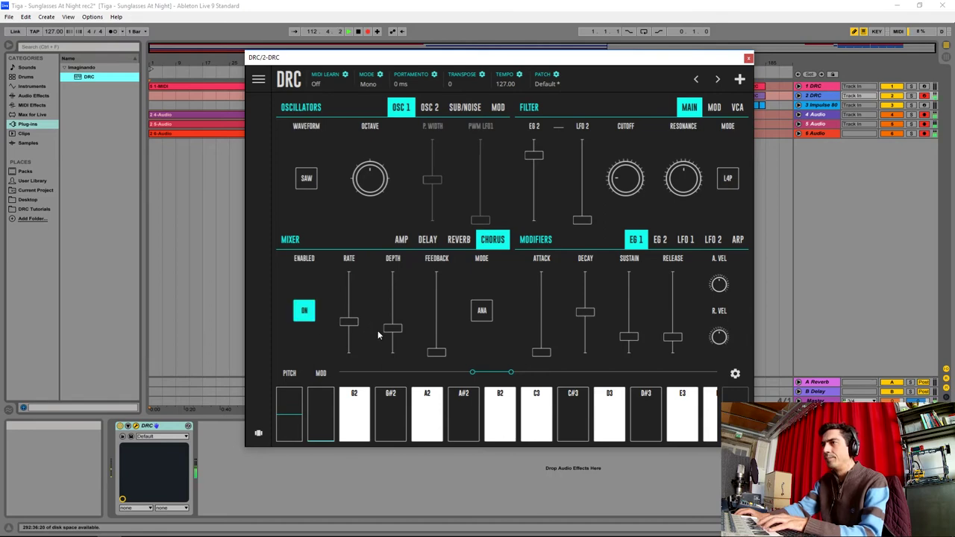
drag(395, 336, 394, 351)
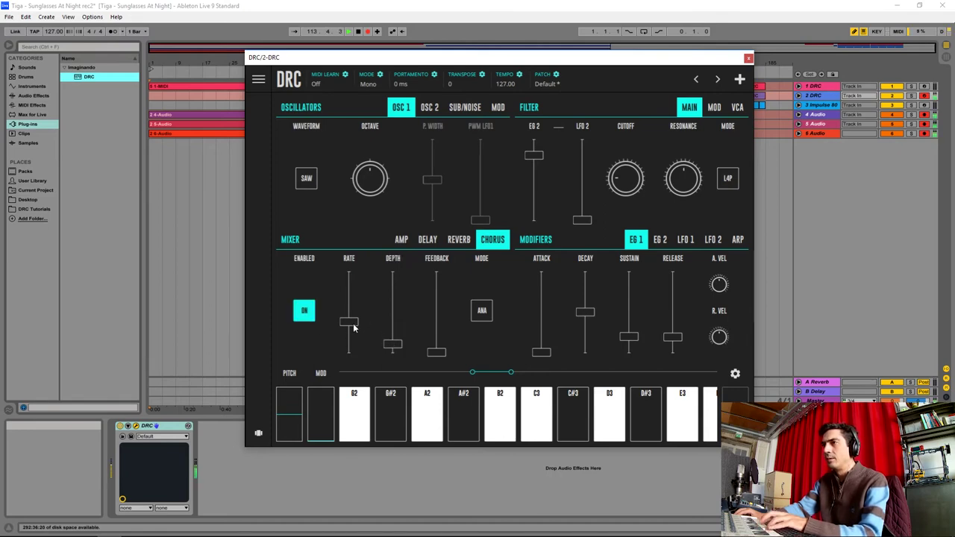
mouse_move(348, 329)
mouse_down()
mouse_move(350, 349)
mouse_move(393, 341)
mouse_move(348, 345)
mouse_up()
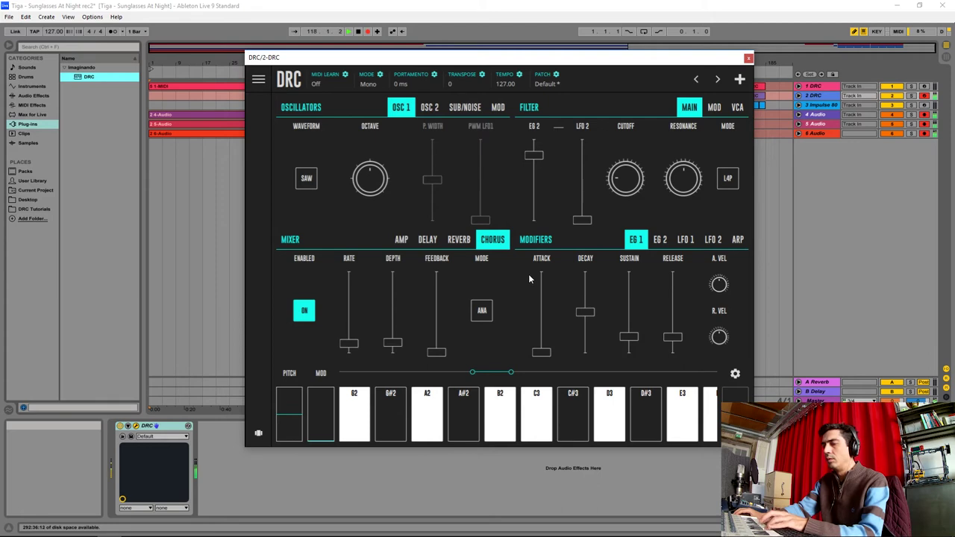
click(401, 240)
drag(297, 308, 336, 291)
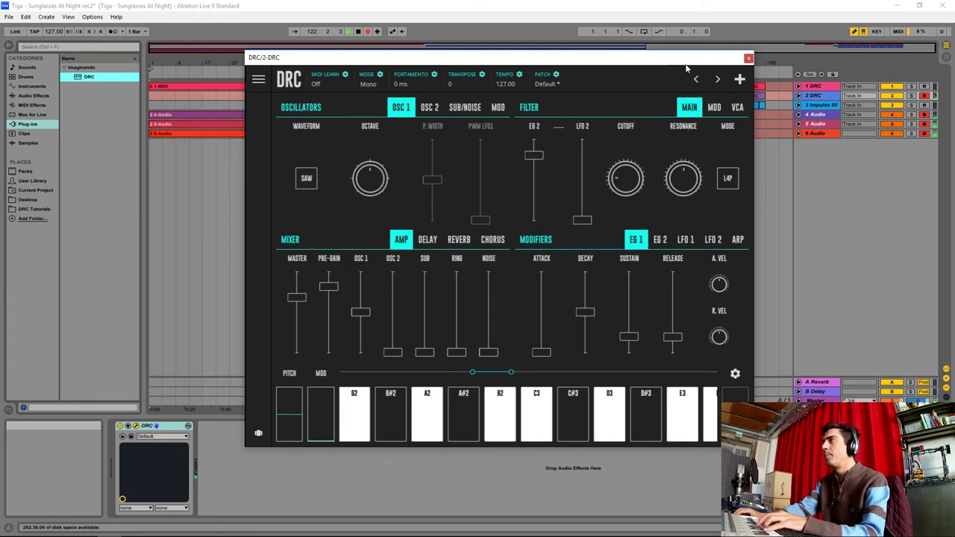
Close the second DRC window, disarm track 2 and turn off arrangement recording.
click(748, 57)
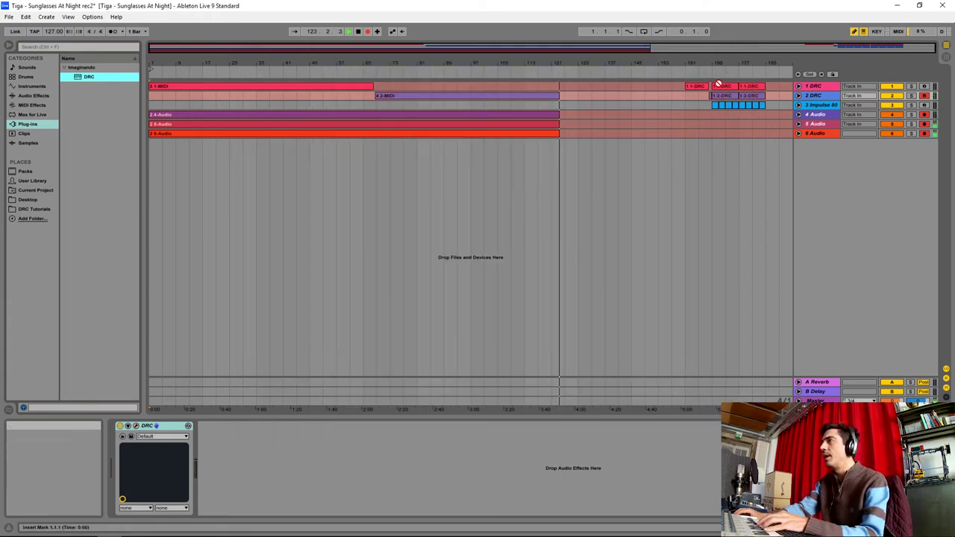
click(924, 96)
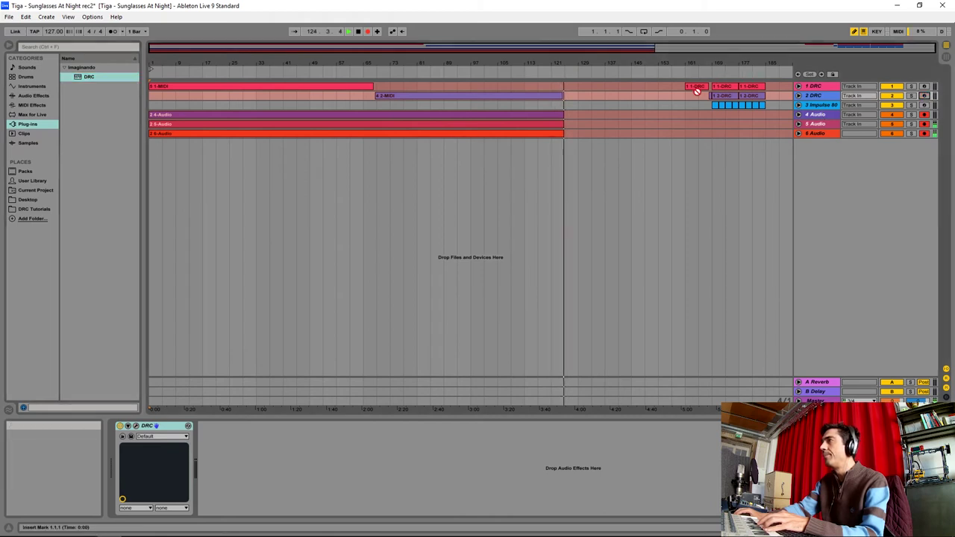
click(366, 32)
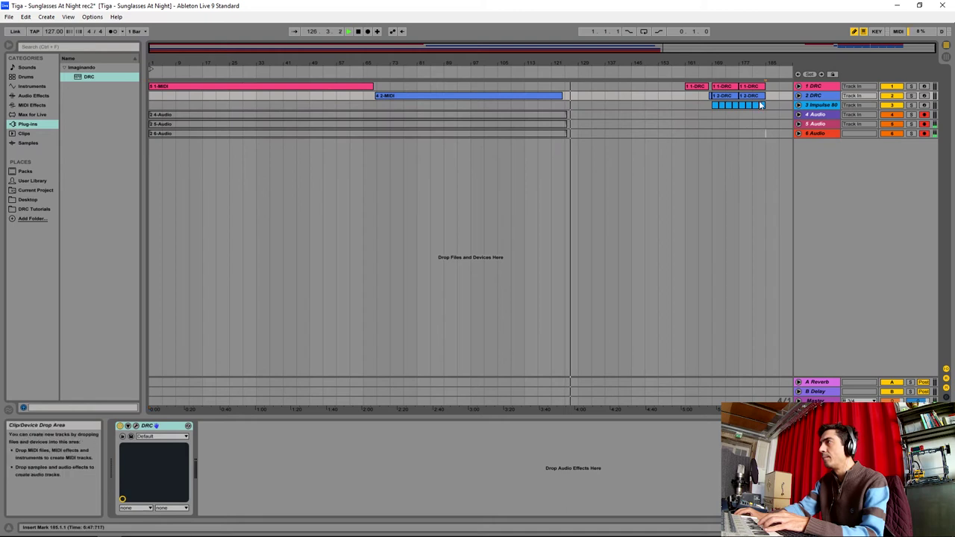
Move the block of DRC and Impulse clips from bar 161 to about bar 133 and resume arrangement recording.
drag(761, 105, 685, 134)
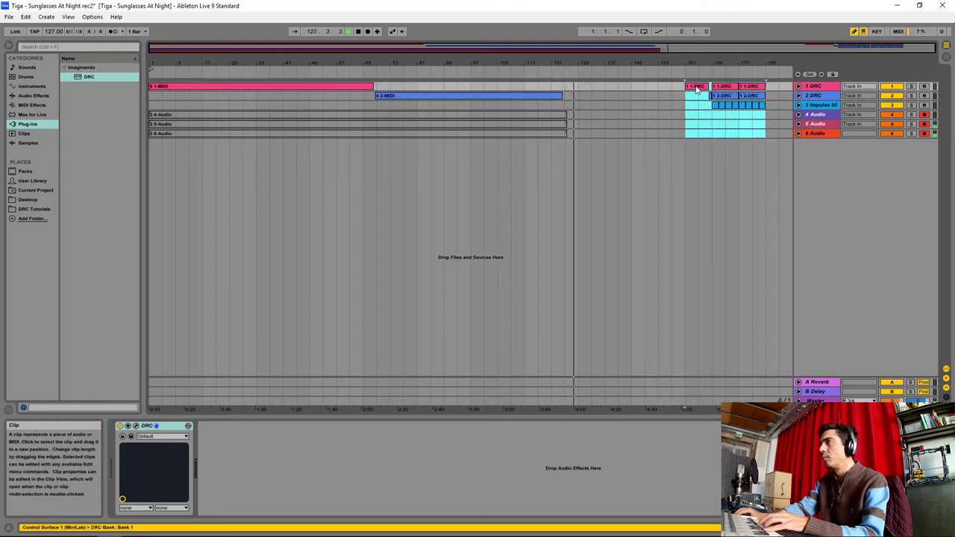
drag(696, 88, 606, 90)
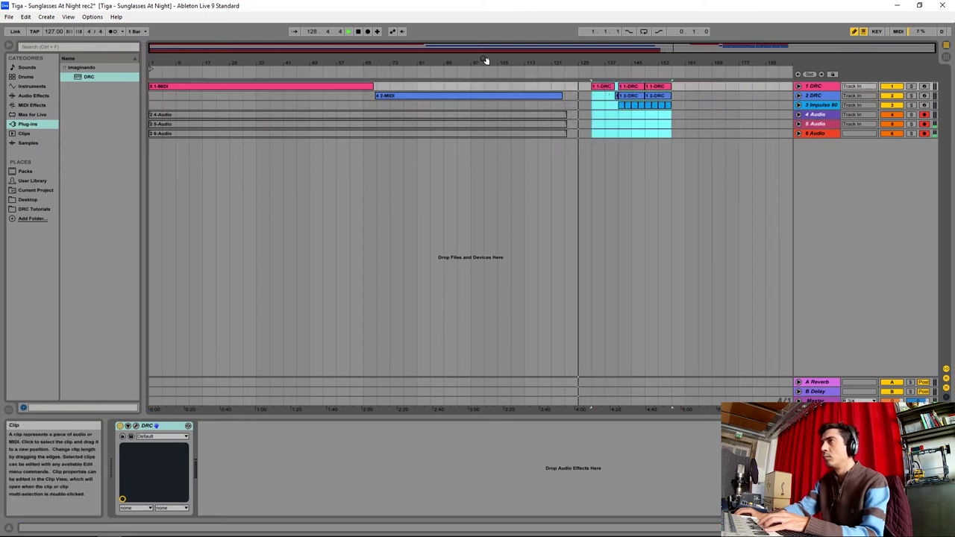
click(367, 31)
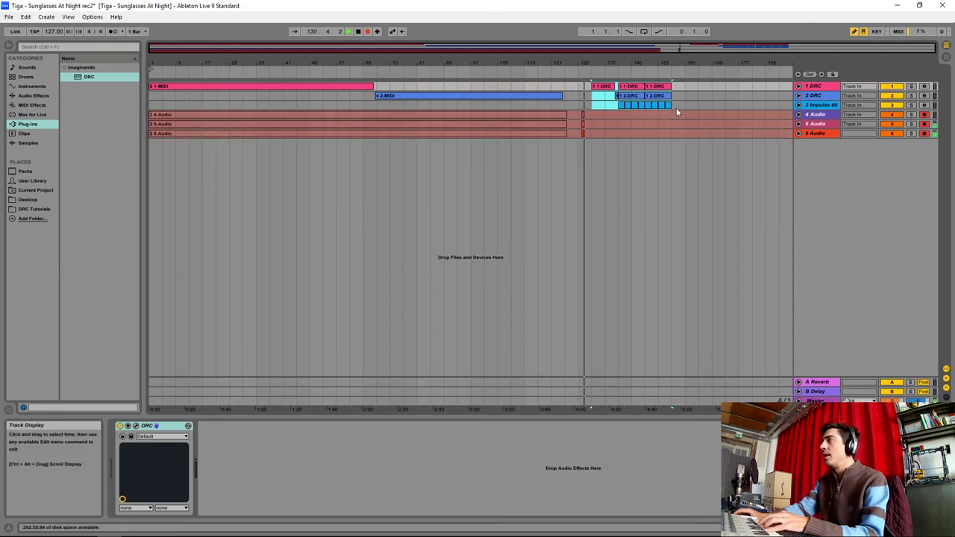